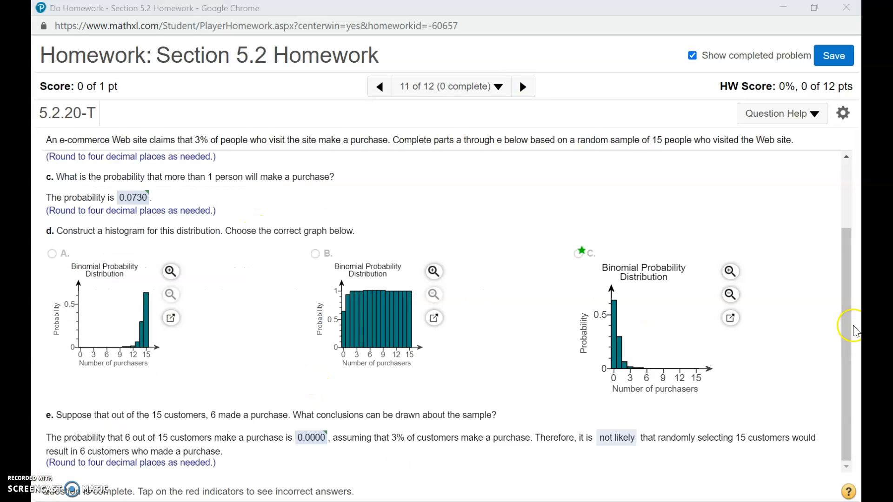
Launch StatCrunch from the question's help options and open its Binomial calculator.
drag(849, 325, 840, 252)
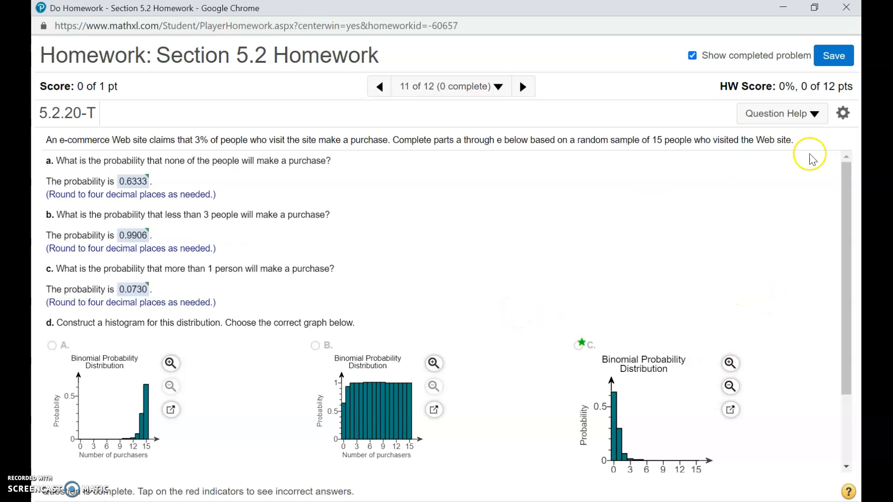
click(780, 114)
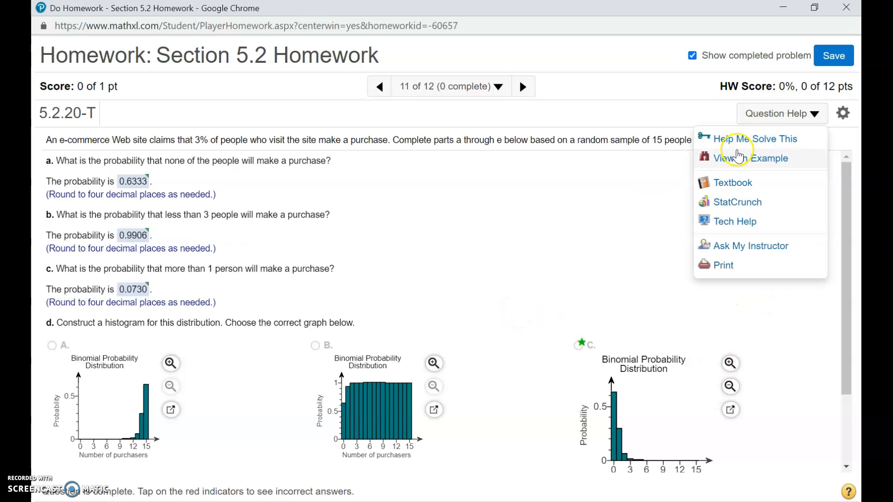
click(730, 199)
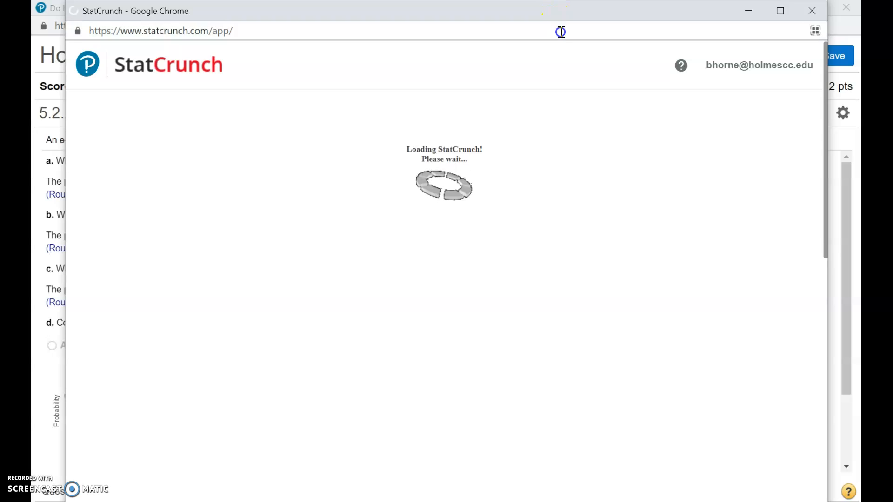
click(347, 121)
click(308, 122)
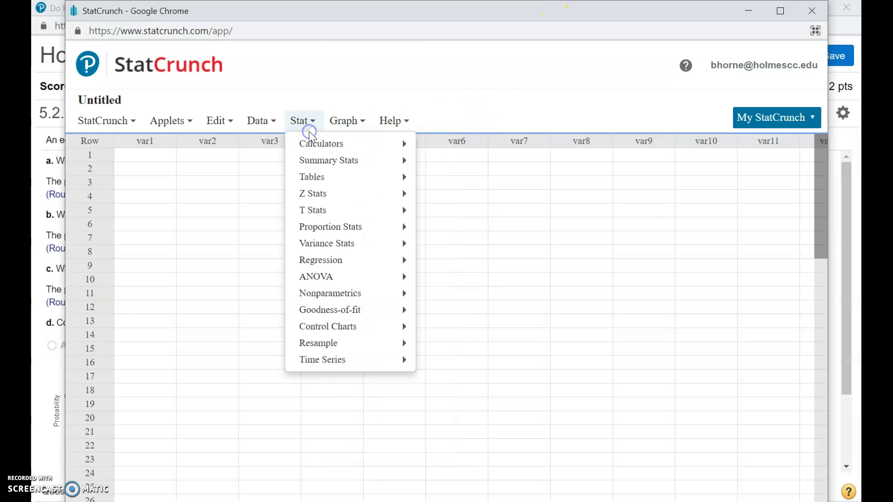
mouse_move(318, 145)
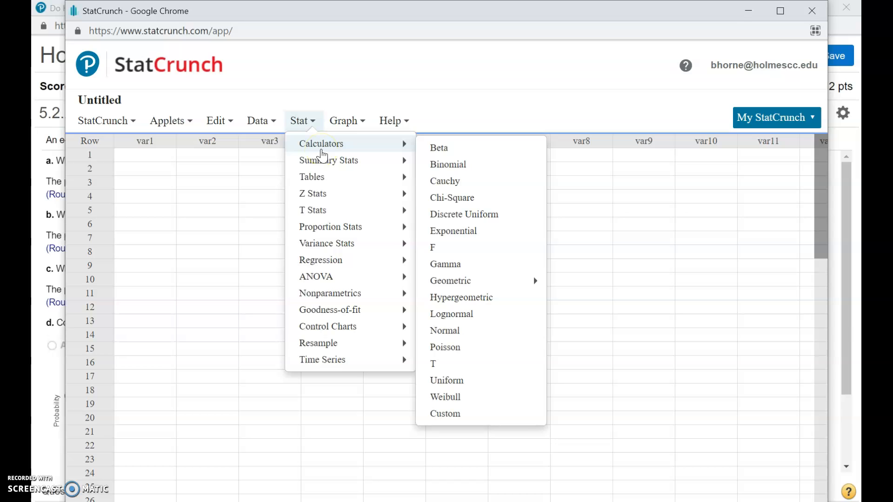
click(440, 165)
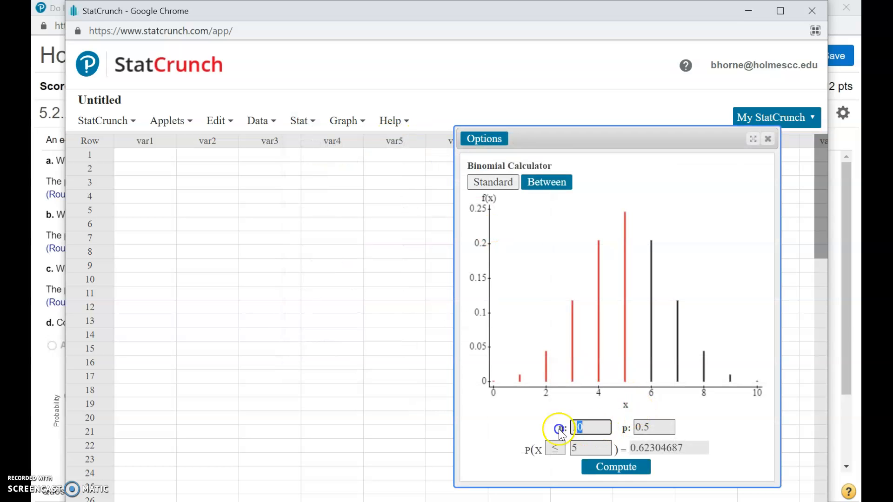
Set the Binomial calculator's n to 15 and p to 0.03, checking the purchase percentage in the homework question.
text(15)
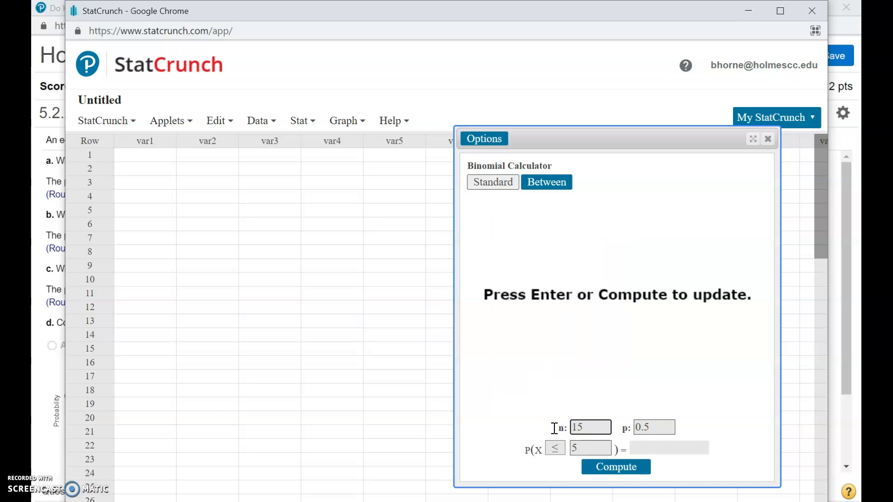
click(564, 501)
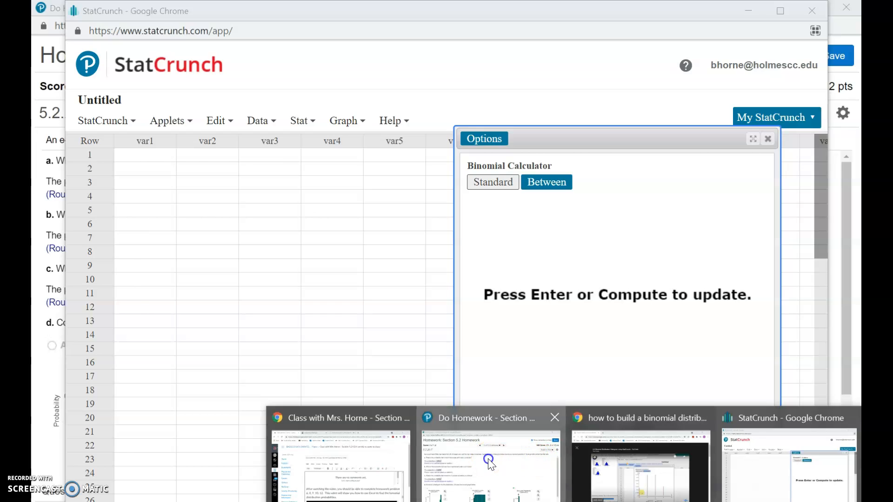
click(544, 465)
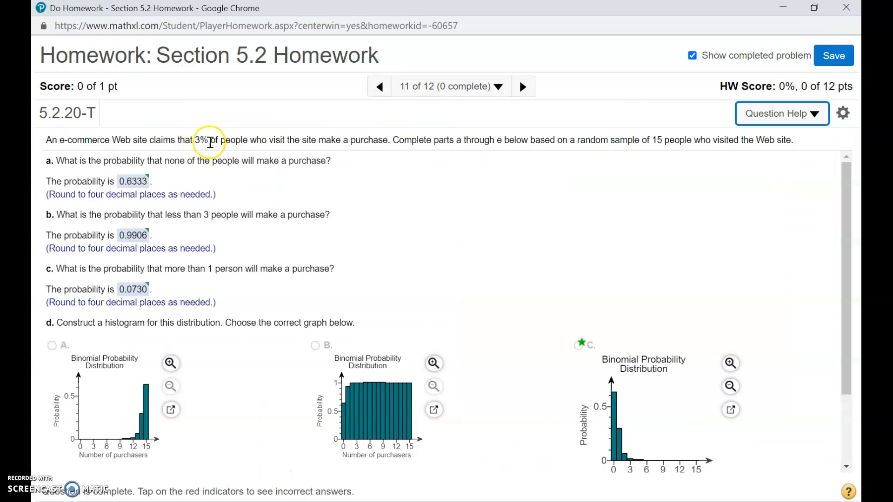
click(564, 501)
click(769, 477)
double_click(665, 429)
text(0.03)
Set the calculator's condition to X ≤ 15 and compute the binomial distribution.
click(599, 441)
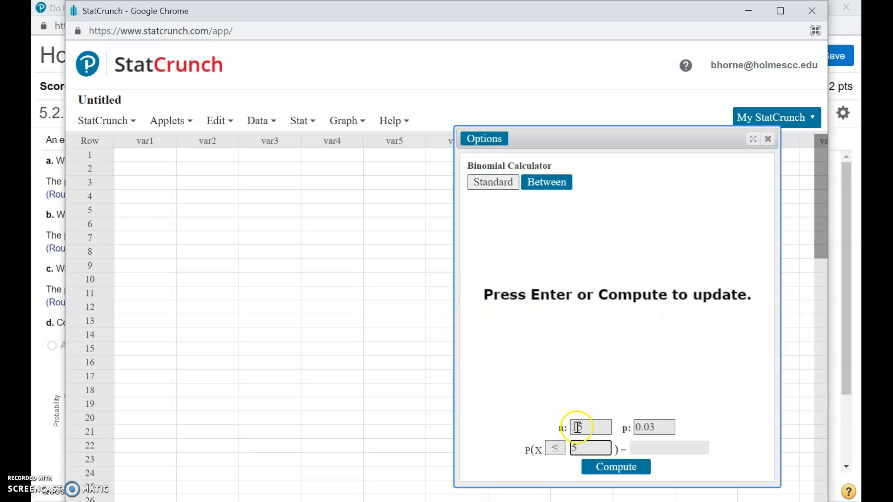
text(15)
click(640, 475)
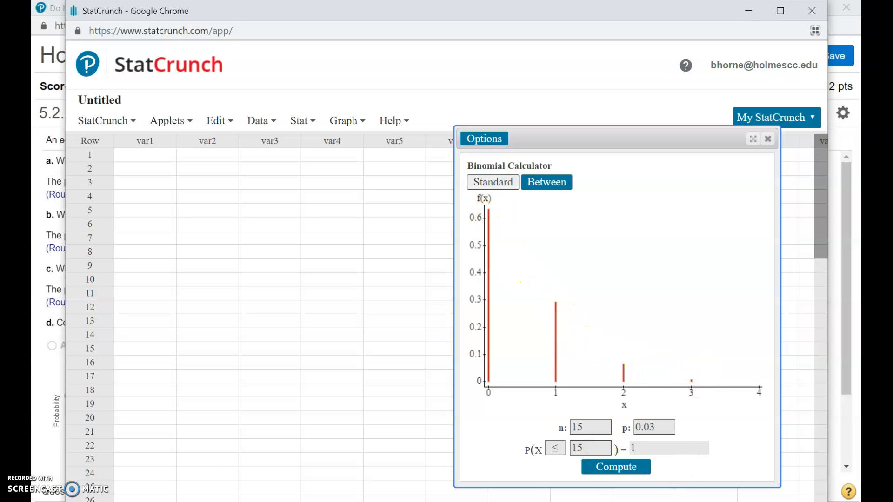
Switch to the homework window, magnify histogram choice C in part d and open it in its enlarged view.
mouse_move(563, 501)
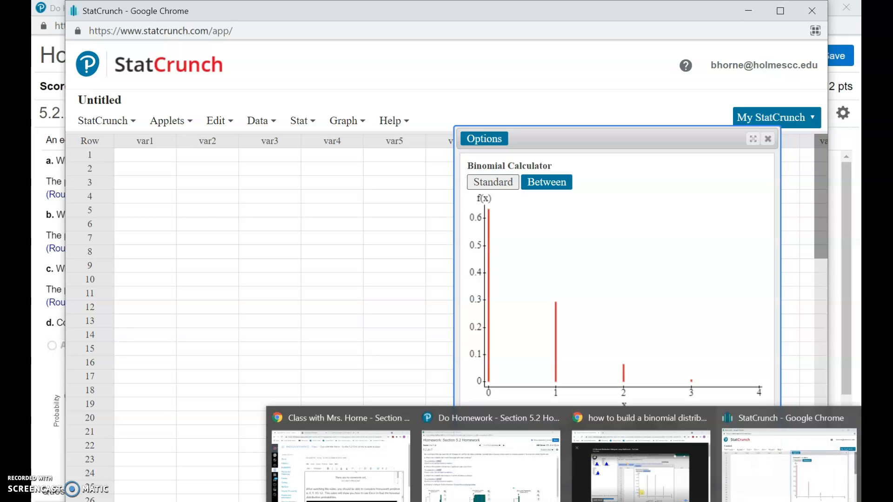
click(523, 497)
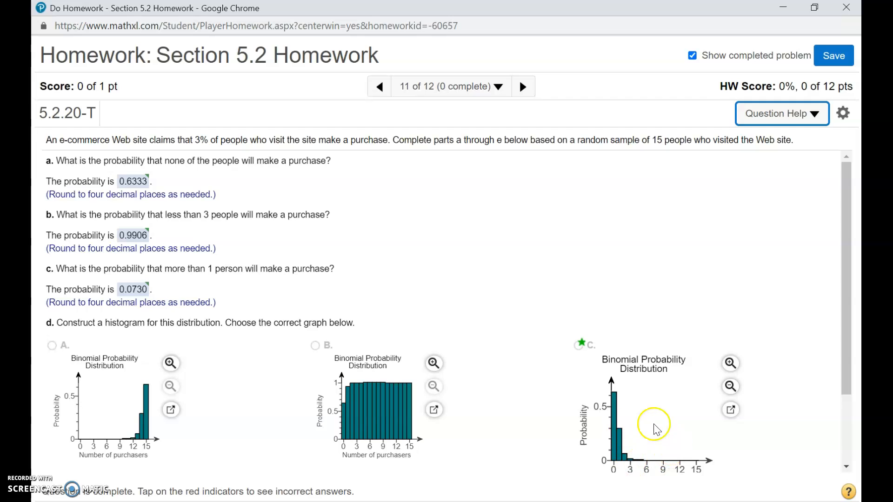
click(730, 363)
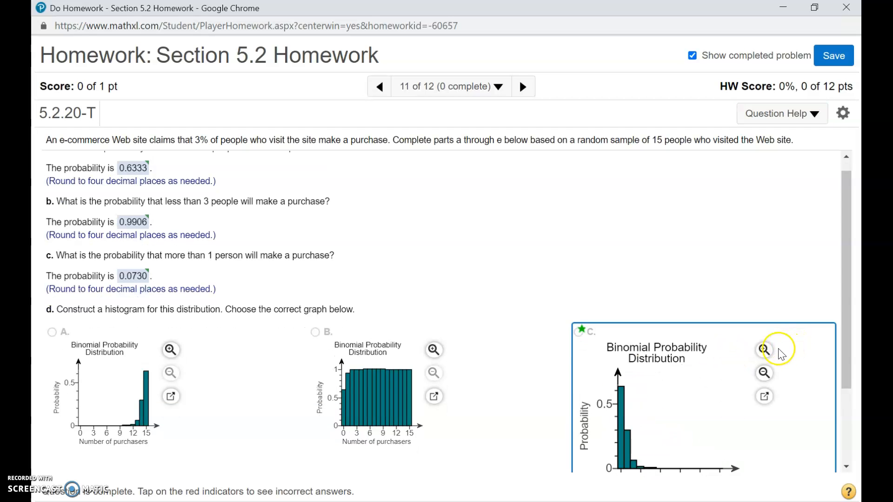
click(771, 350)
click(797, 396)
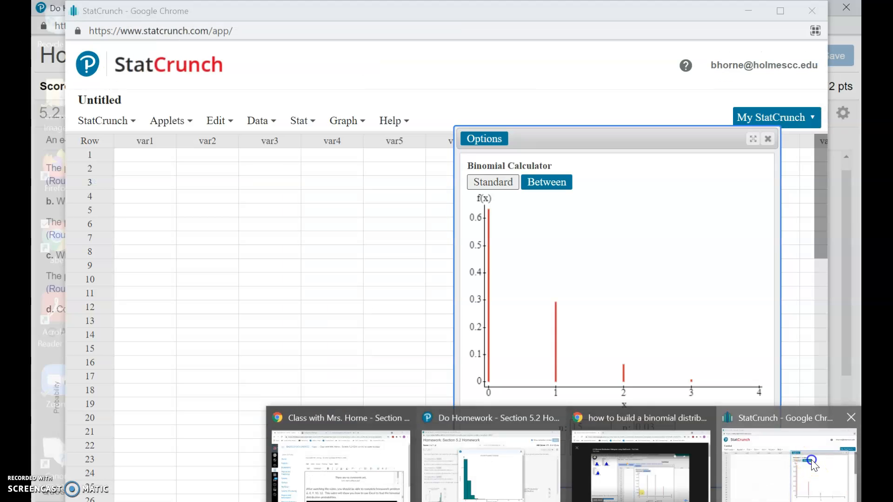
Compare the StatCrunch distribution plot with the enlarged histogram C in the homework, and close the enlarged view.
click(811, 465)
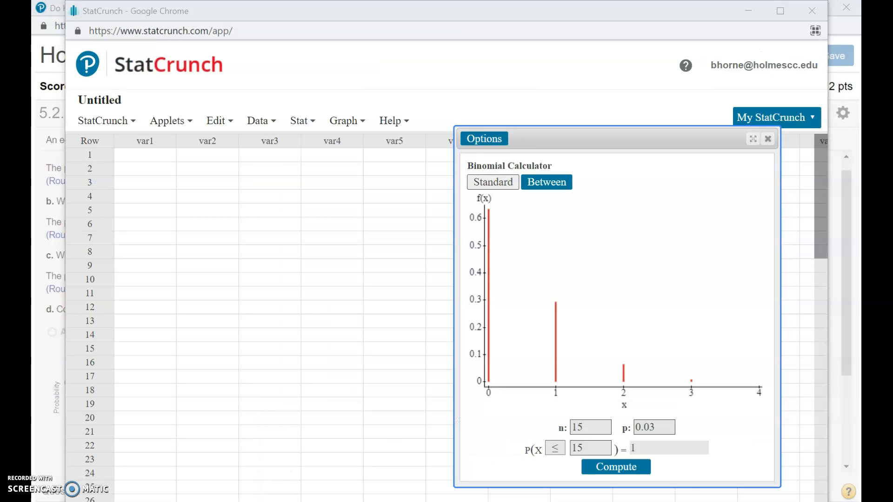
mouse_move(528, 475)
click(471, 473)
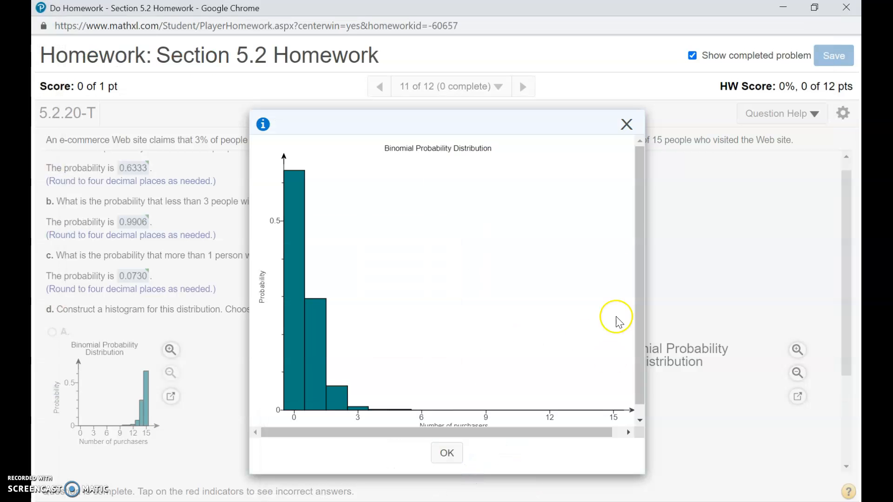
click(628, 123)
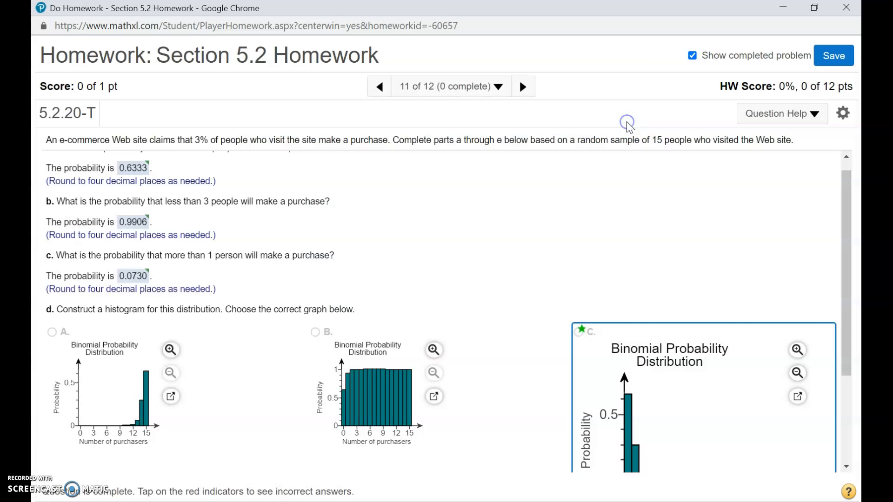
Review part e about 6 of 15 customers purchasing, and check the correct-answer details for its probability.
drag(843, 223, 859, 321)
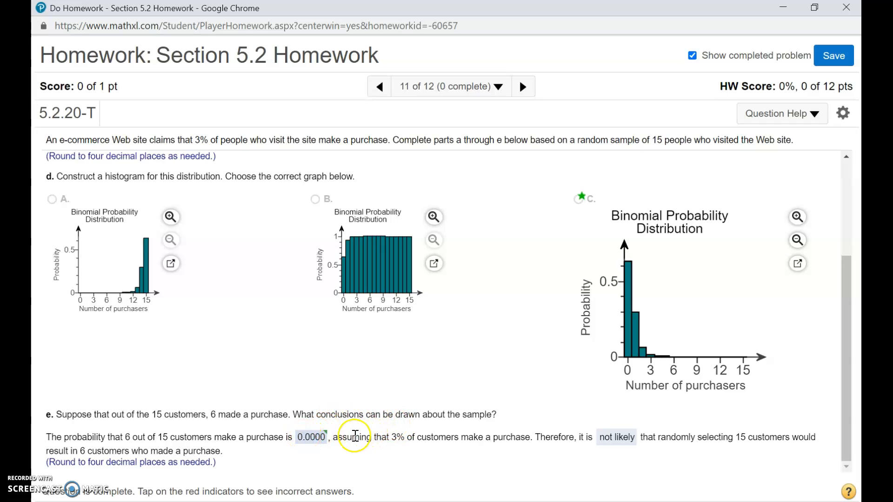
click(318, 441)
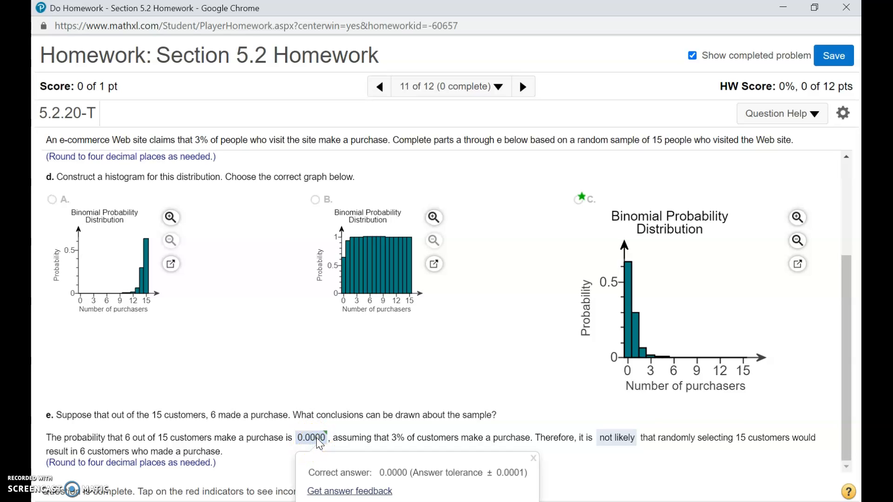
click(318, 440)
click(246, 373)
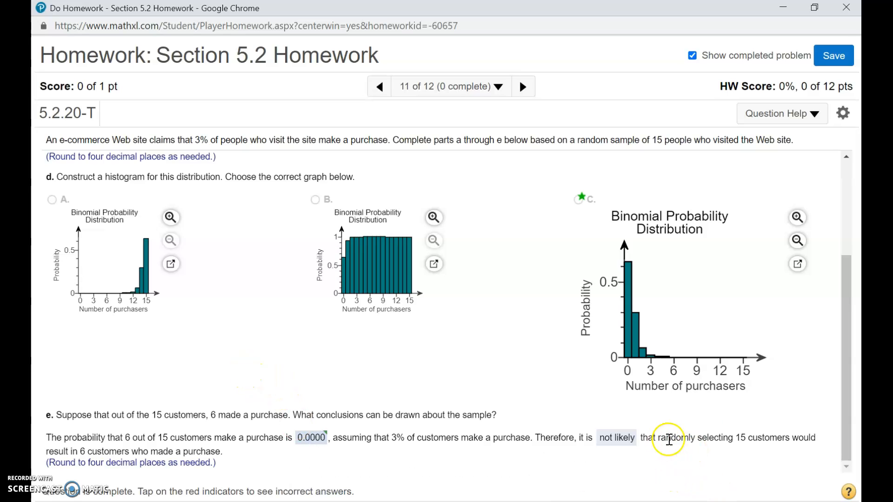
drag(846, 399, 849, 418)
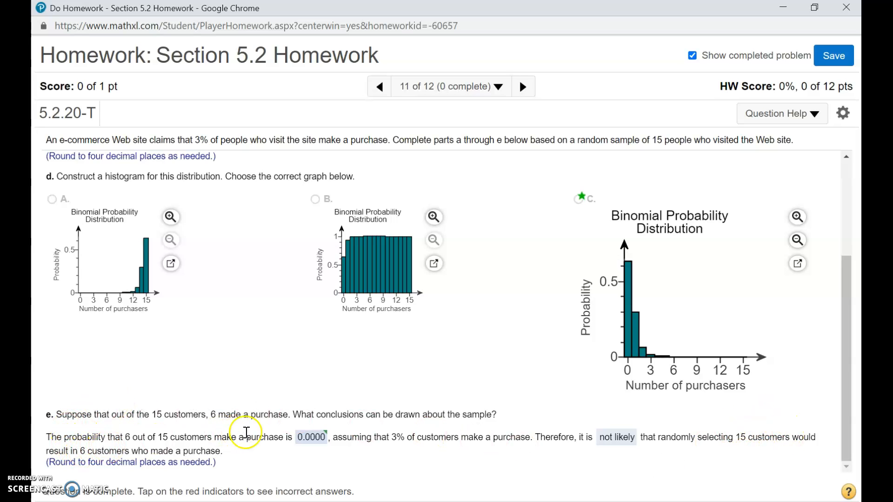
View homework question 12 and return to question 11.
click(526, 87)
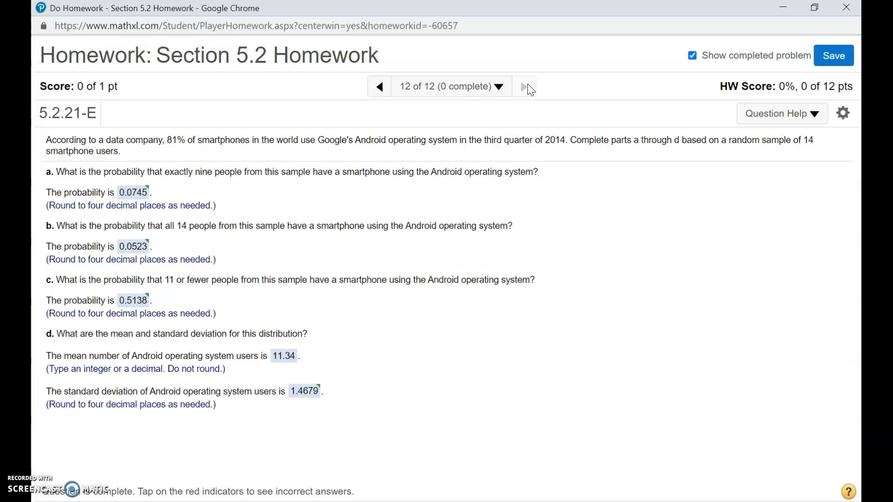
click(379, 86)
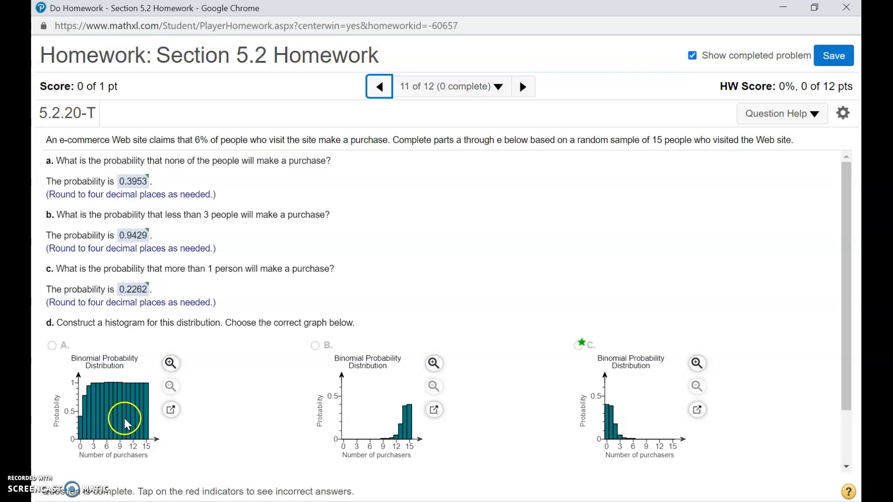